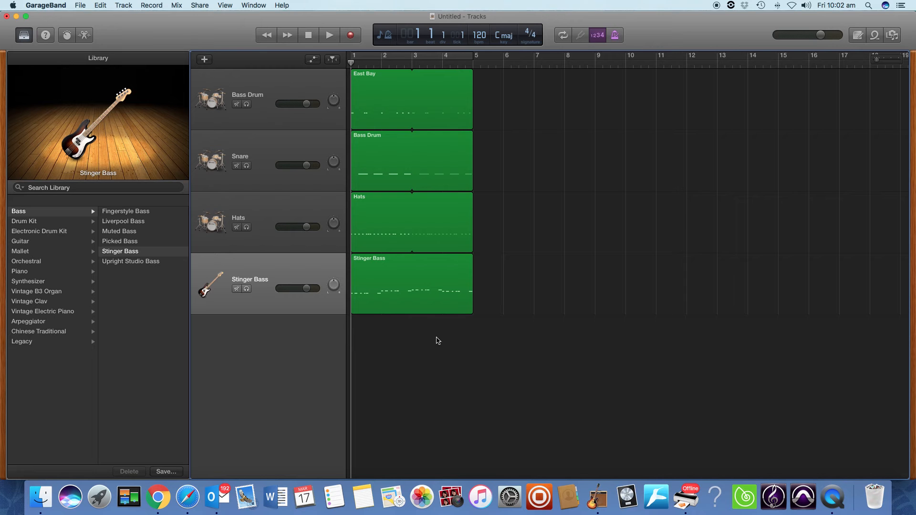
- Shorten the three drum regions to end at bar 3, and loop them out again to bar 5
{"action": "left_click_drag", "start_coordinate": [493, 215], "coordinate": [432, 100]}
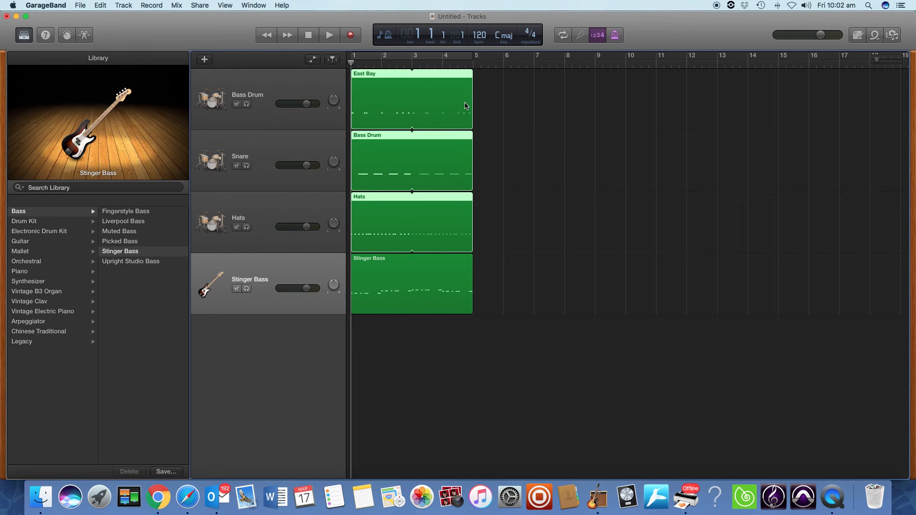
{"action": "left_click_drag", "start_coordinate": [472, 134], "coordinate": [411, 135]}
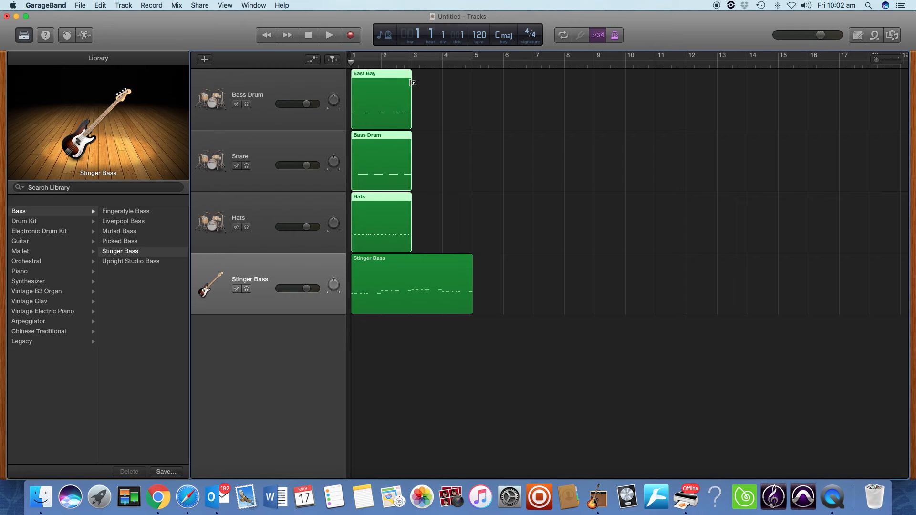
{"action": "left_click_drag", "start_coordinate": [411, 82], "coordinate": [471, 82]}
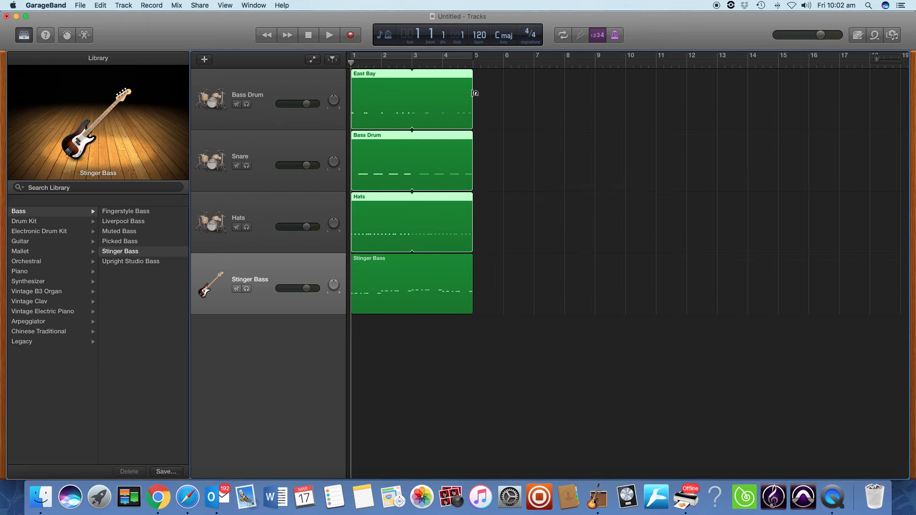
{"action": "left_click", "coordinate": [493, 302]}
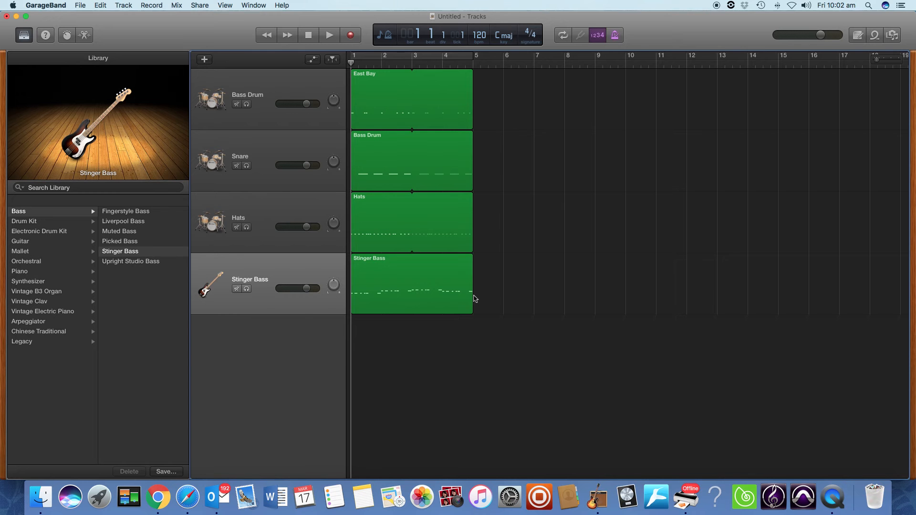
{"action": "mouse_move", "coordinate": [471, 302]}
{"action": "left_mouse_down"}
{"action": "mouse_move", "coordinate": [365, 306]}
{"action": "mouse_move", "coordinate": [473, 303]}
{"action": "left_mouse_up"}
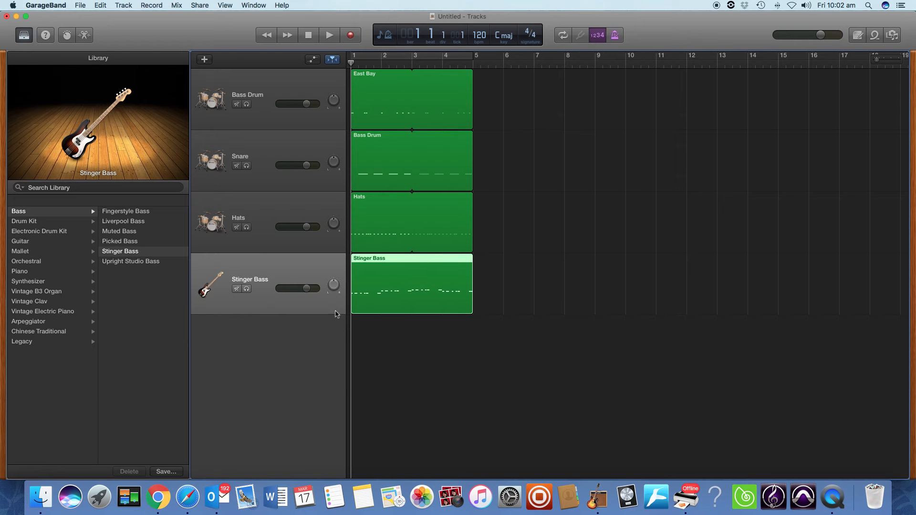
{"action": "left_click", "coordinate": [486, 294]}
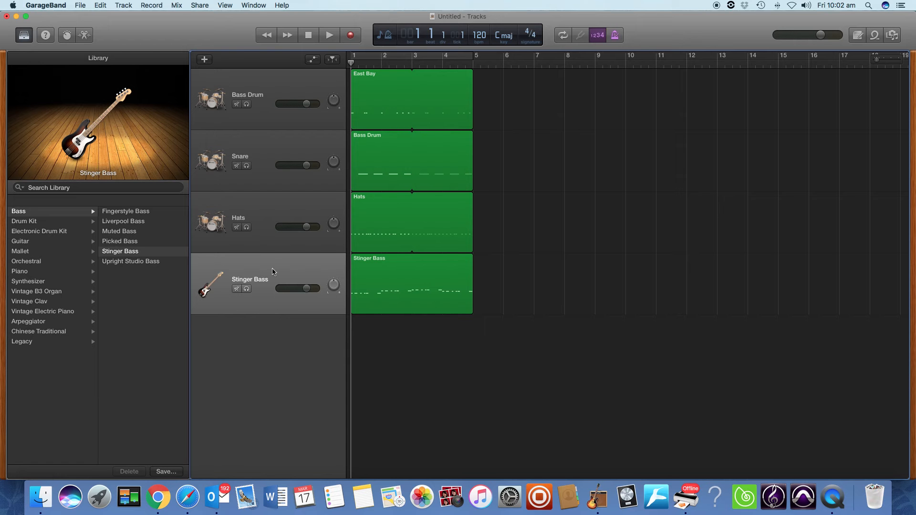
- Duplicate the Stinger Bass track as an empty track and assign it the Steinway Grand Piano instrument
{"action": "key", "text": "super+d"}
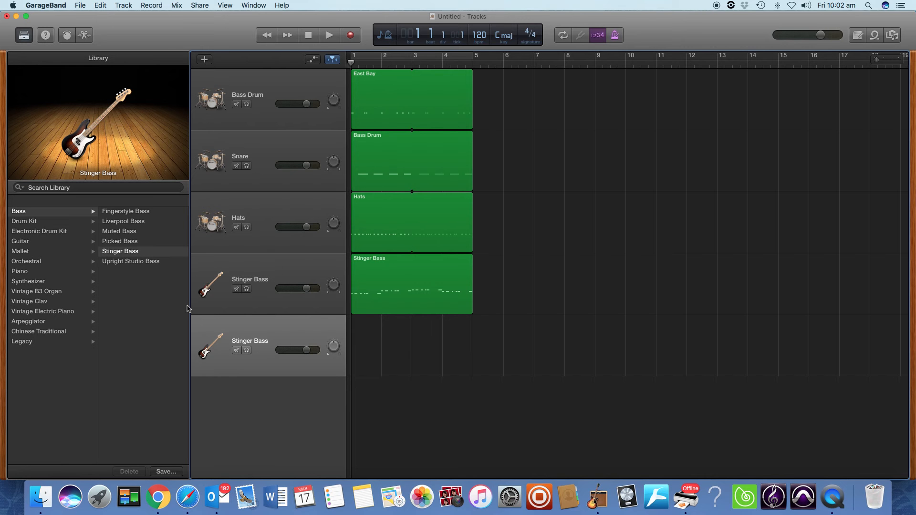
{"action": "left_click", "coordinate": [35, 271]}
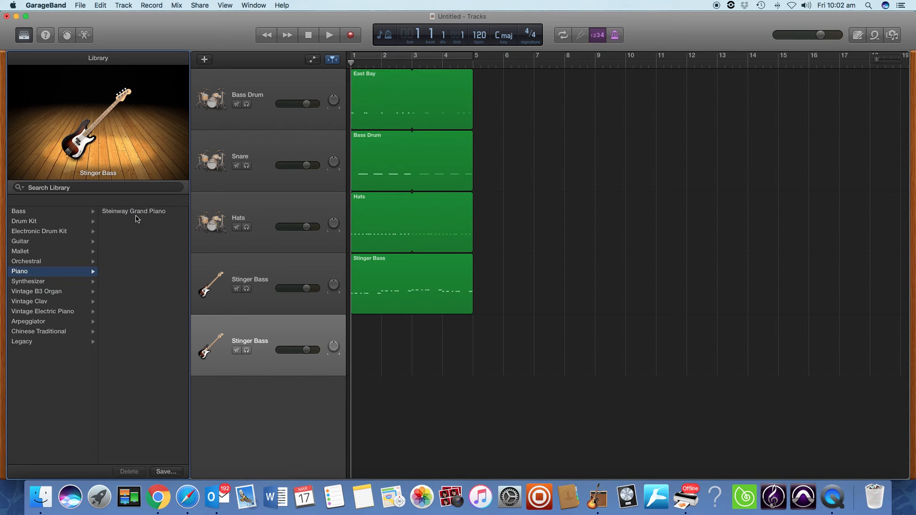
{"action": "left_click", "coordinate": [136, 216]}
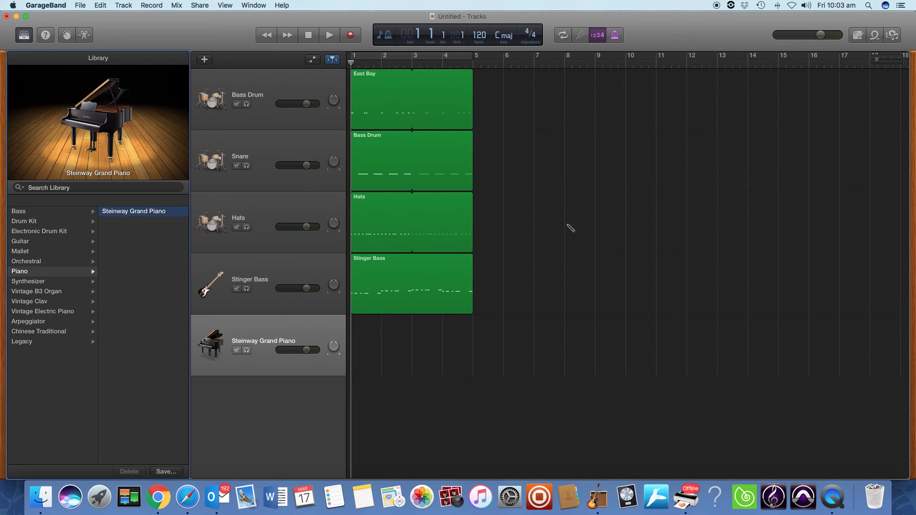
- Create an empty one-bar region at bar 1 on the Steinway Grand Piano track and open it in the Piano Roll
{"action": "key", "text": "super+k"}
{"action": "key", "text": "super+k"}
{"action": "left_click", "coordinate": [361, 345]}
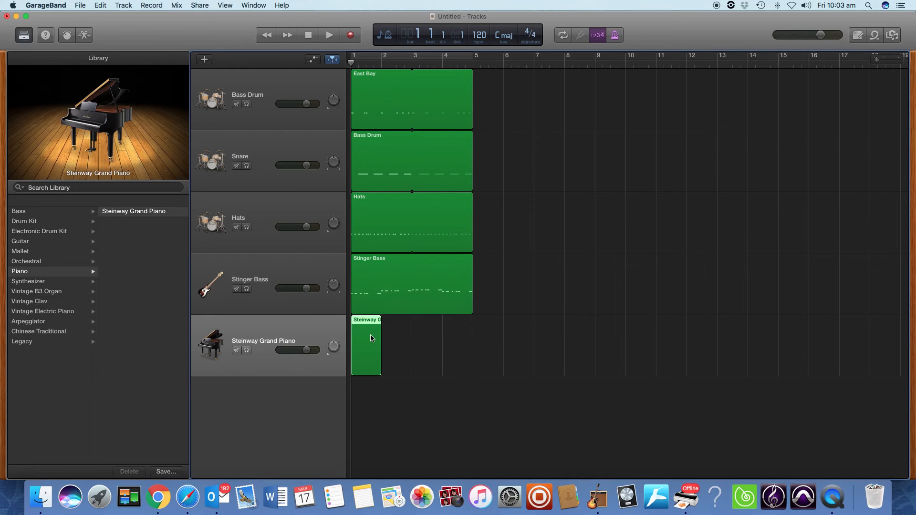
{"action": "double_click", "coordinate": [372, 338]}
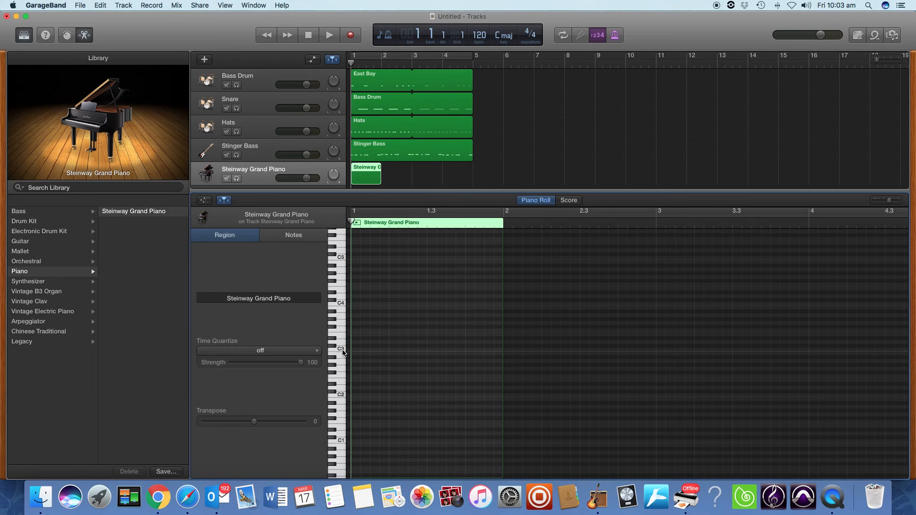
- Audition C3 and the keys above it on the Piano Roll keyboard to choose the chord notes
{"action": "left_click", "coordinate": [343, 347]}
{"action": "left_click", "coordinate": [341, 326]}
{"action": "left_click", "coordinate": [340, 349]}
{"action": "left_click", "coordinate": [341, 336]}
{"action": "left_click", "coordinate": [339, 328]}
{"action": "left_click", "coordinate": [339, 350]}
- Draw a C major chord (C3, E3, G3) at the start of bar 1 and play it back with the other tracks
{"action": "left_click", "coordinate": [356, 350]}
{"action": "left_click", "coordinate": [358, 350]}
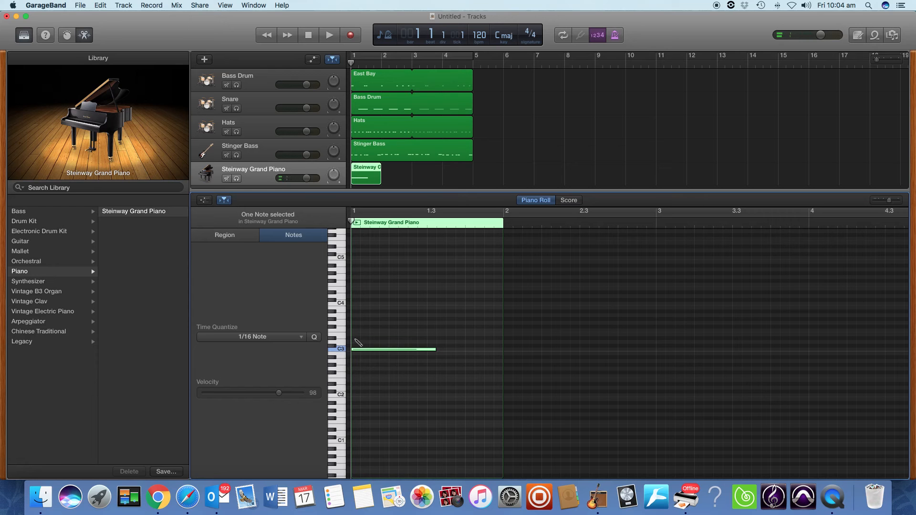
{"action": "left_click", "coordinate": [356, 337]}
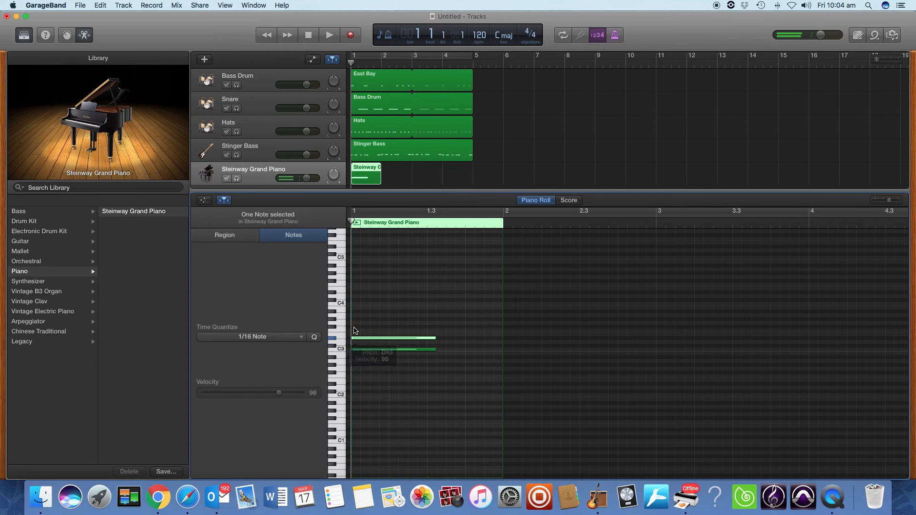
{"action": "left_click", "coordinate": [355, 323]}
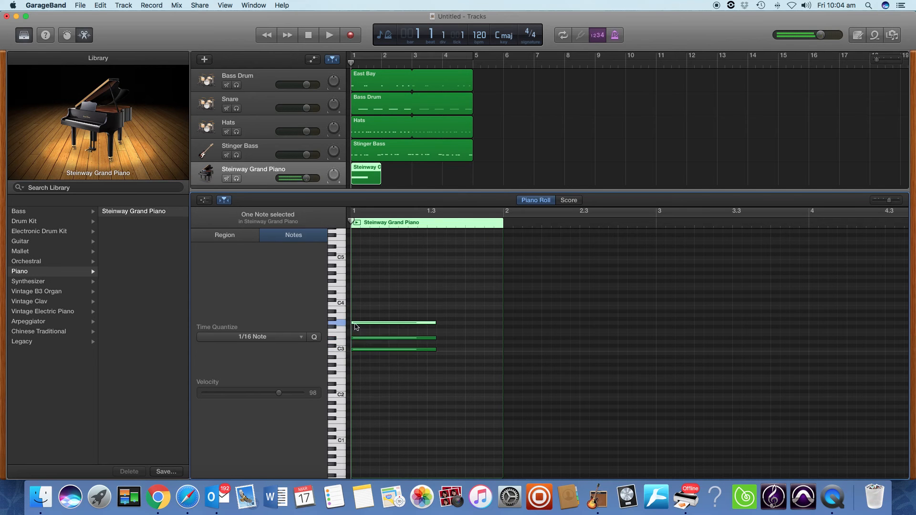
{"action": "left_click_drag", "start_coordinate": [359, 341], "coordinate": [359, 339]}
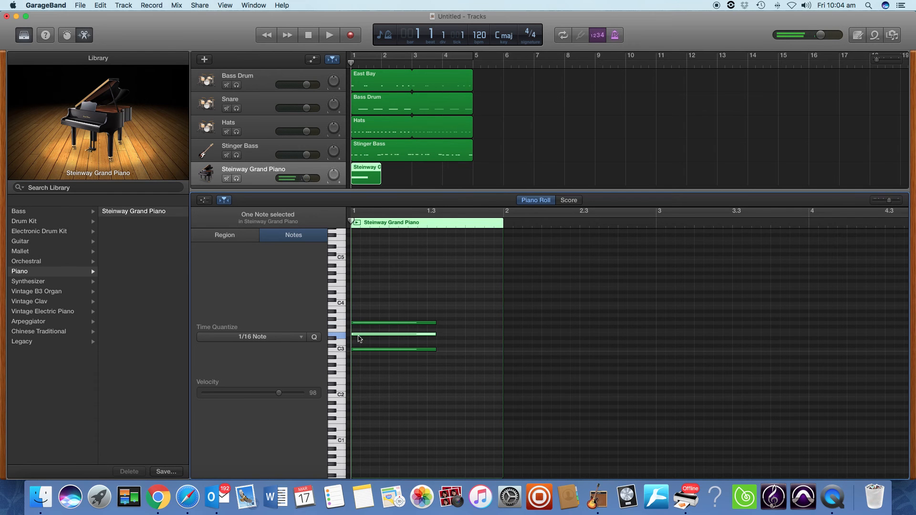
{"action": "left_click", "coordinate": [371, 369]}
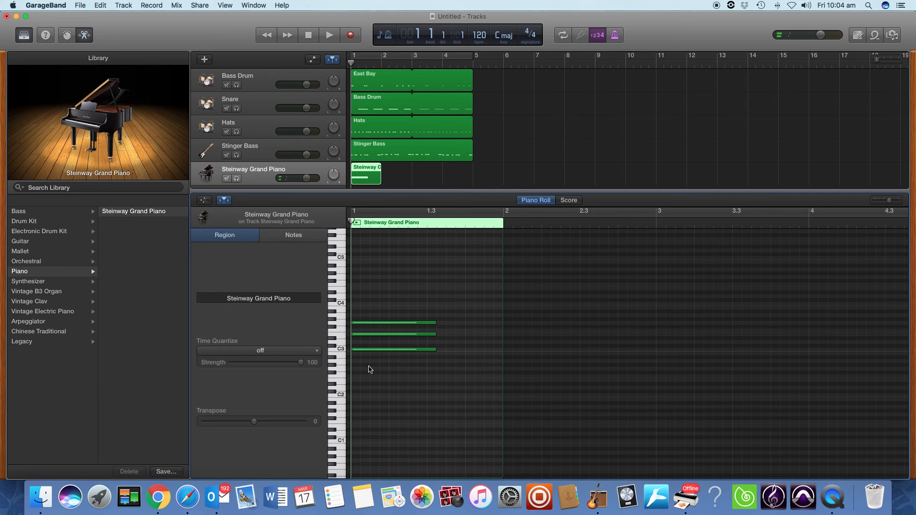
{"action": "key", "text": "space"}
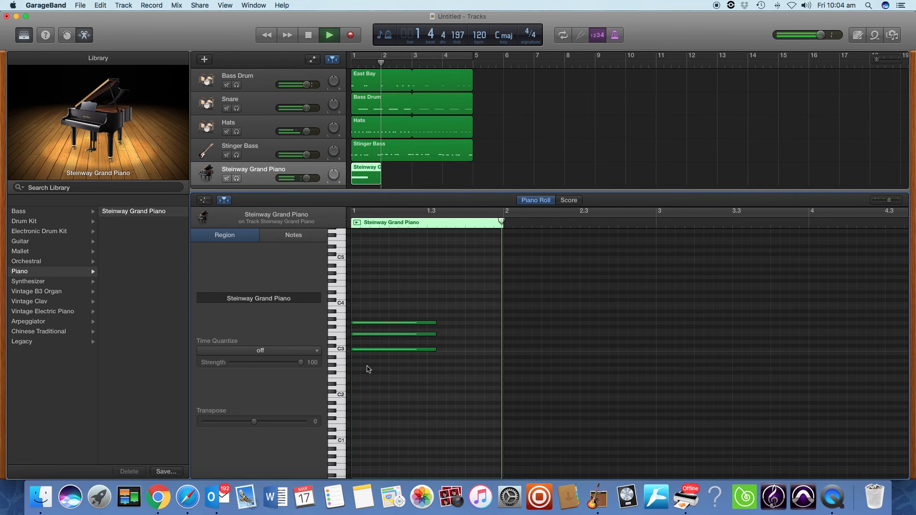
{"action": "key", "text": "space"}
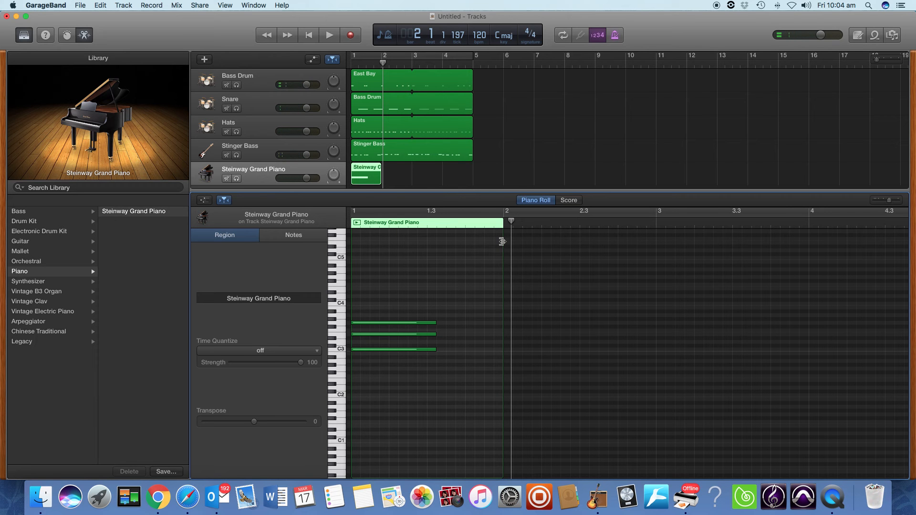
- Set the playhead to bar 2 and repeat the piano chord region three times to fill bars 2 to 4
{"action": "left_click_drag", "start_coordinate": [511, 223], "coordinate": [504, 223]}
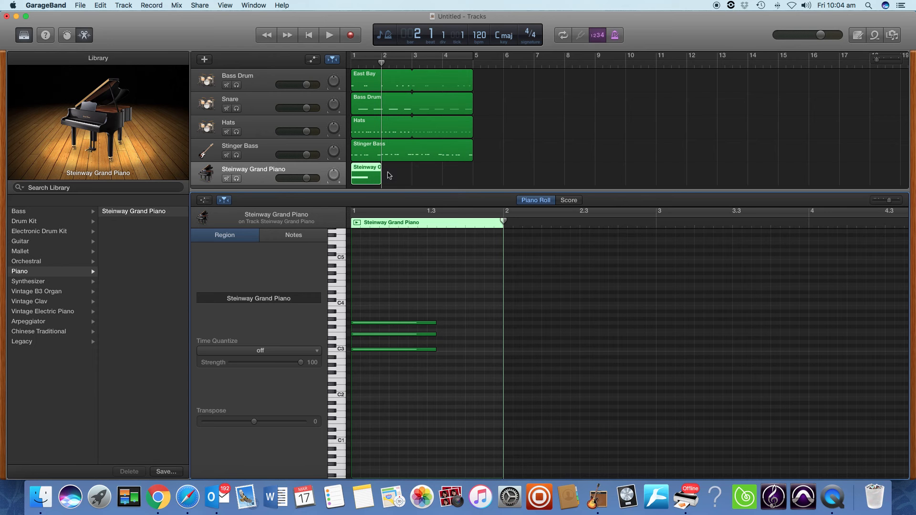
{"action": "left_click", "coordinate": [404, 180]}
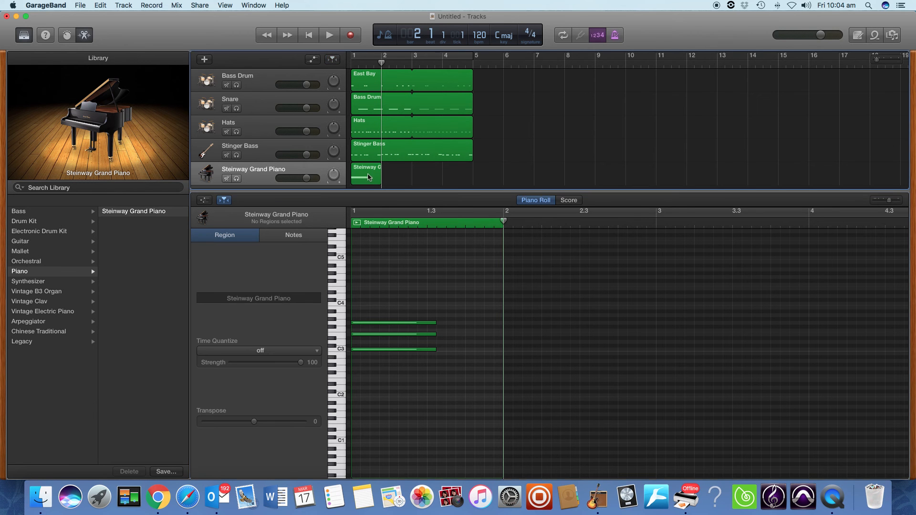
{"action": "left_click", "coordinate": [366, 176]}
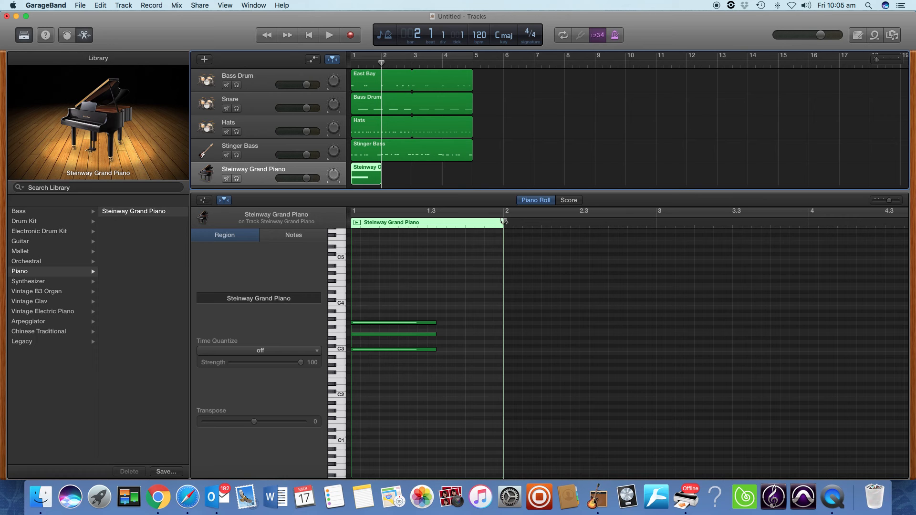
{"action": "key", "text": "super+r"}
{"action": "key", "text": "super+r"}
{"action": "key", "text": "super+r"}
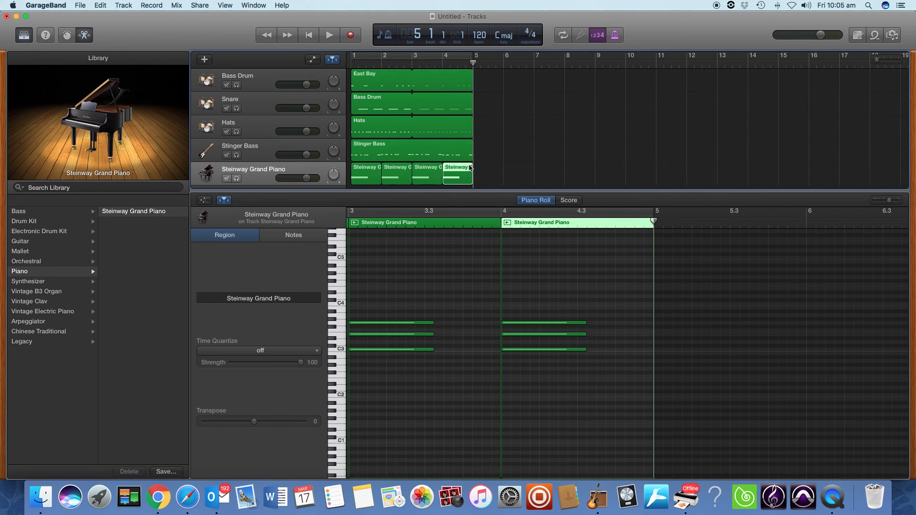
- Play the arrangement from the start to hear the repeated piano chords, and return the playhead to bar 1
{"action": "left_click", "coordinate": [494, 171]}
{"action": "key", "text": "Return"}
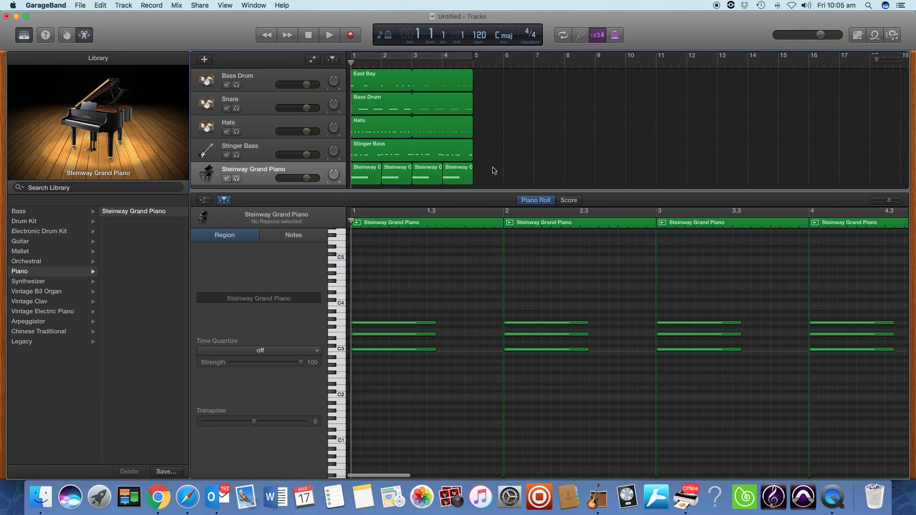
{"action": "key", "text": "space"}
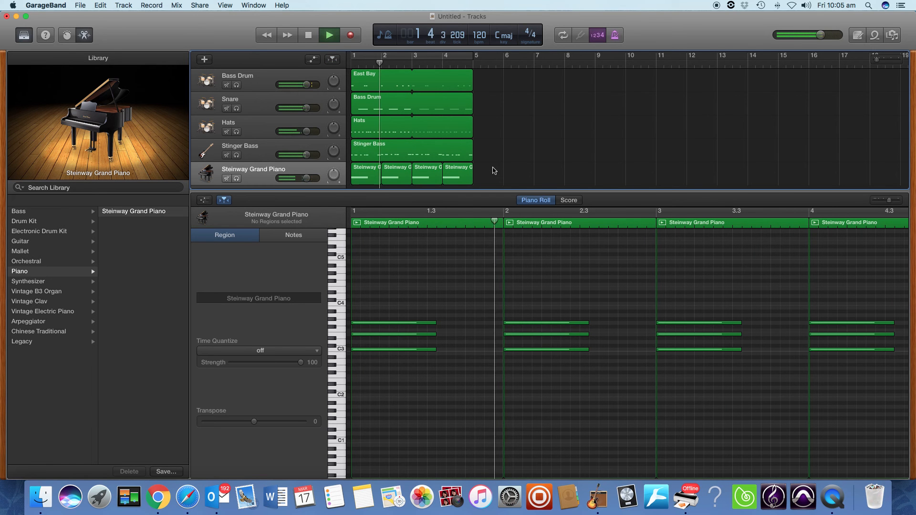
{"action": "key", "text": "space"}
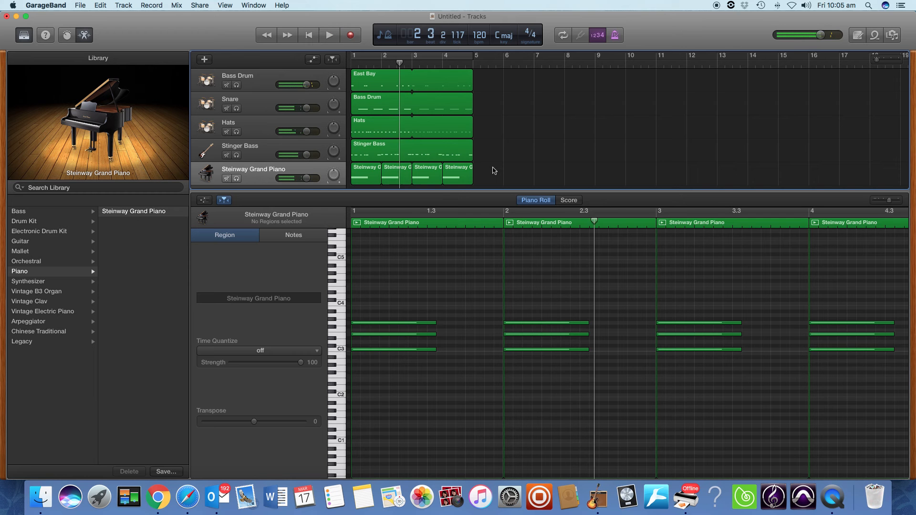
{"action": "key", "text": "Return"}
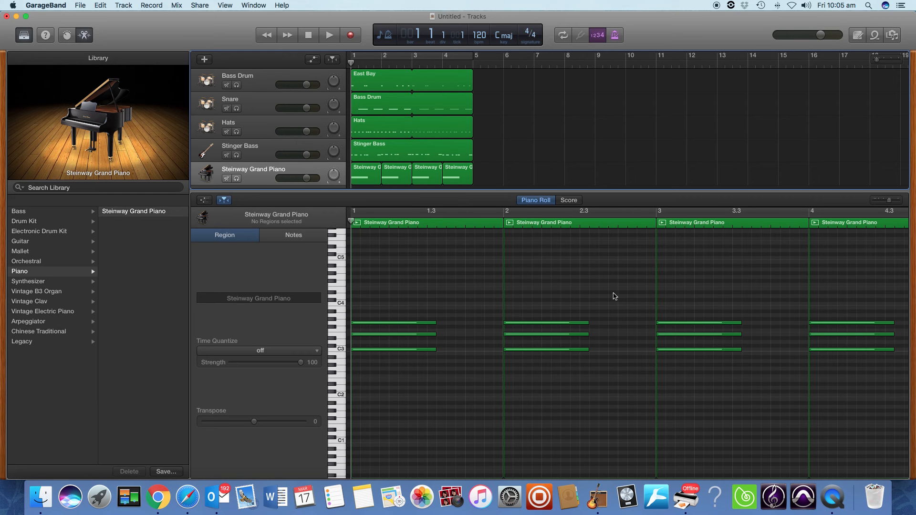
- Transpose the bar 2 piano chord up to G and the bar 4 chord up to F, and play back the progression
{"action": "left_click_drag", "start_coordinate": [606, 297], "coordinate": [531, 370]}
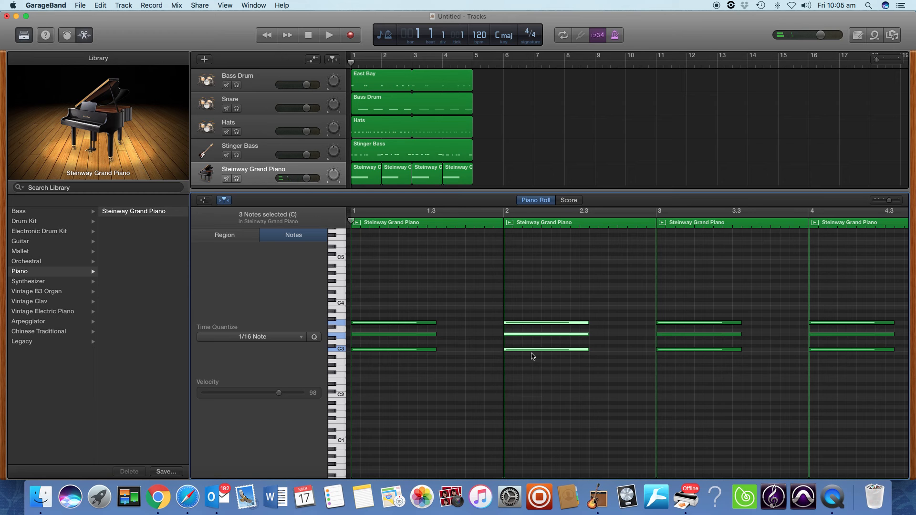
{"action": "left_click", "coordinate": [535, 353]}
{"action": "left_click", "coordinate": [535, 353]}
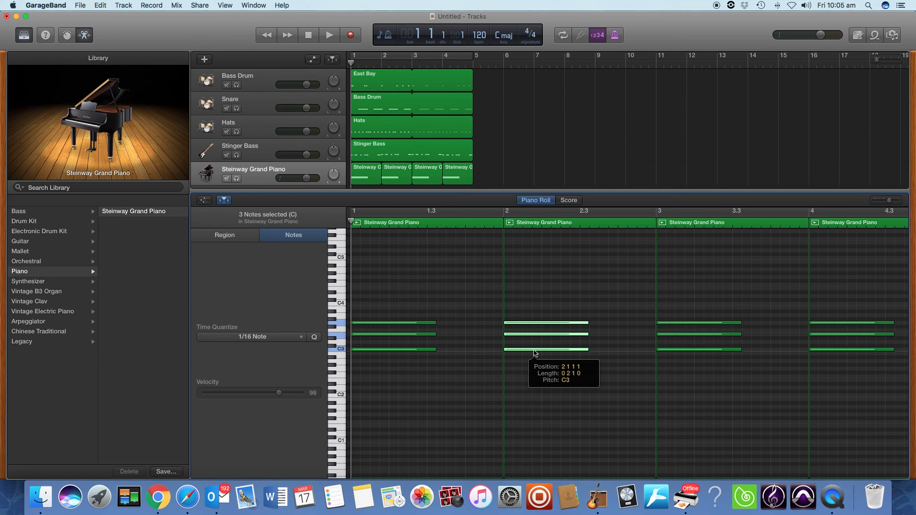
{"action": "left_click_drag", "start_coordinate": [535, 351], "coordinate": [537, 327]}
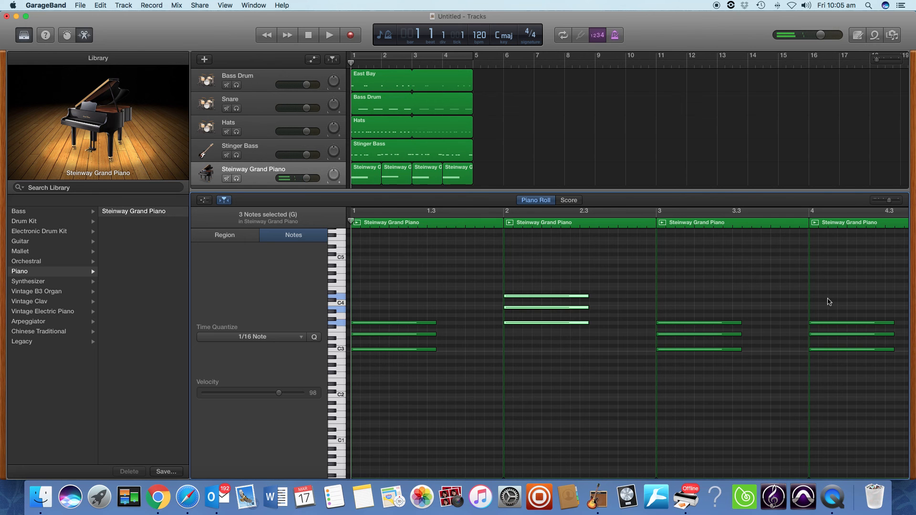
{"action": "left_click_drag", "start_coordinate": [828, 299], "coordinate": [839, 334]}
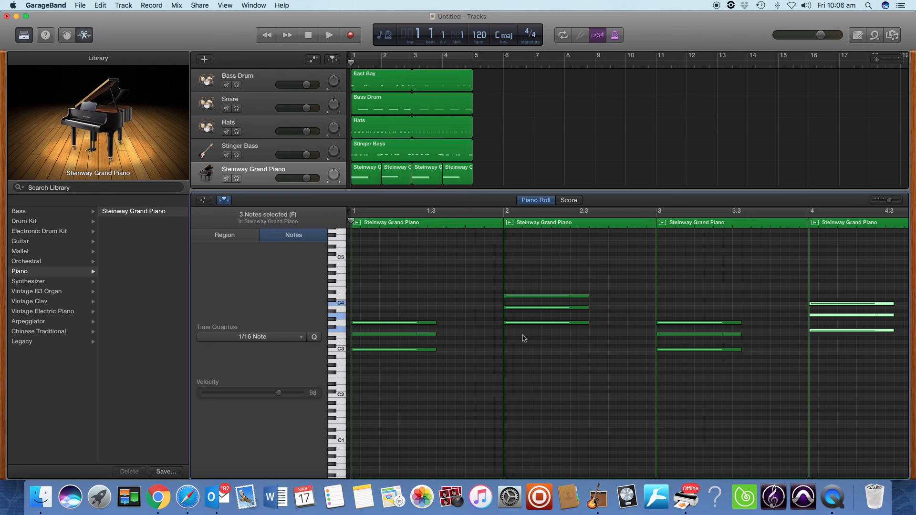
{"action": "key", "text": "space"}
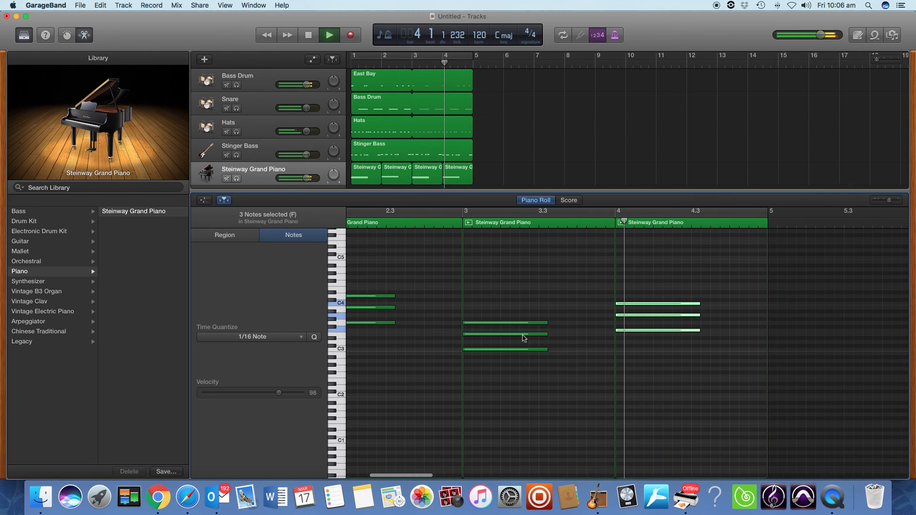
{"action": "key", "text": "space"}
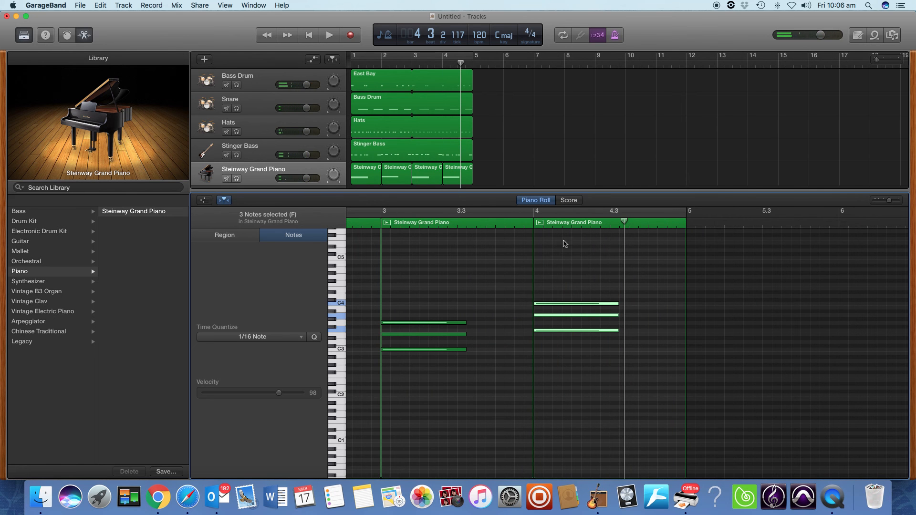
- Transpose the bar 3 piano chord up to A, and play back the progression from the start
{"action": "left_click", "coordinate": [494, 307]}
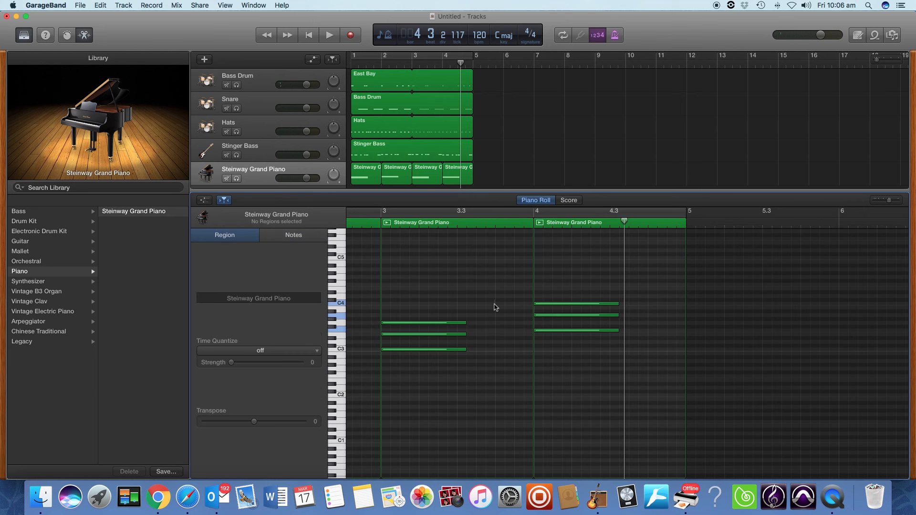
{"action": "left_click_drag", "start_coordinate": [493, 299], "coordinate": [419, 368]}
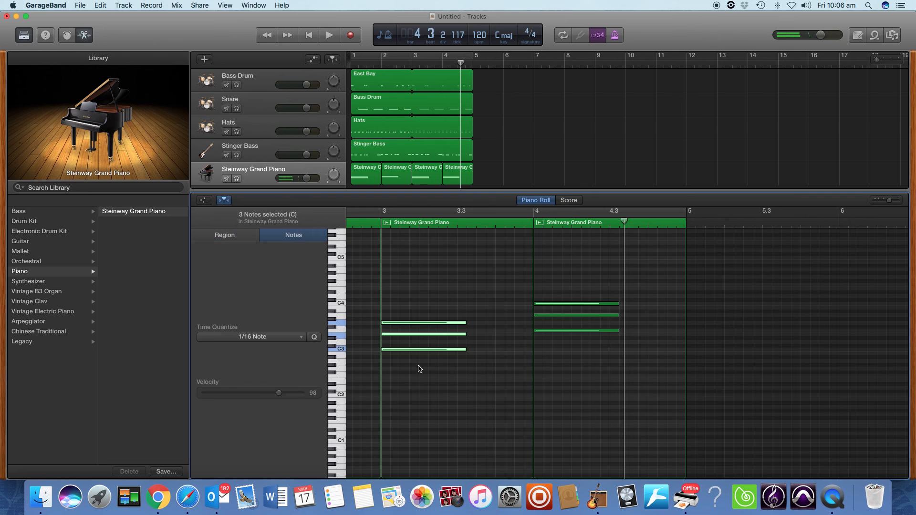
{"action": "left_click", "coordinate": [421, 353]}
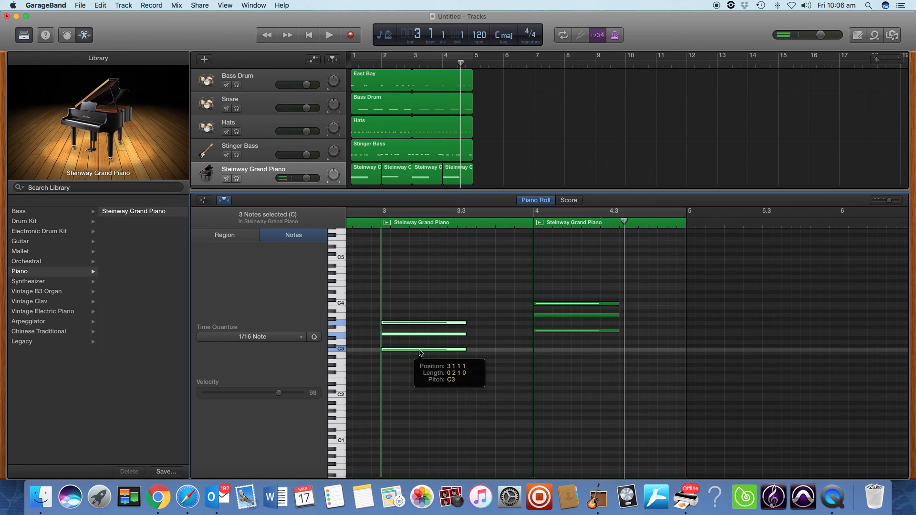
{"action": "left_click_drag", "start_coordinate": [420, 353], "coordinate": [420, 318]}
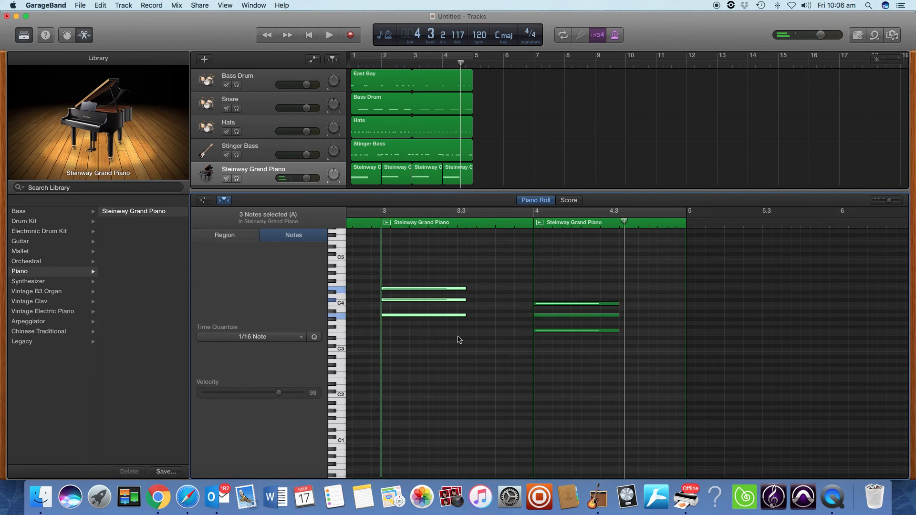
{"action": "key", "text": "Return"}
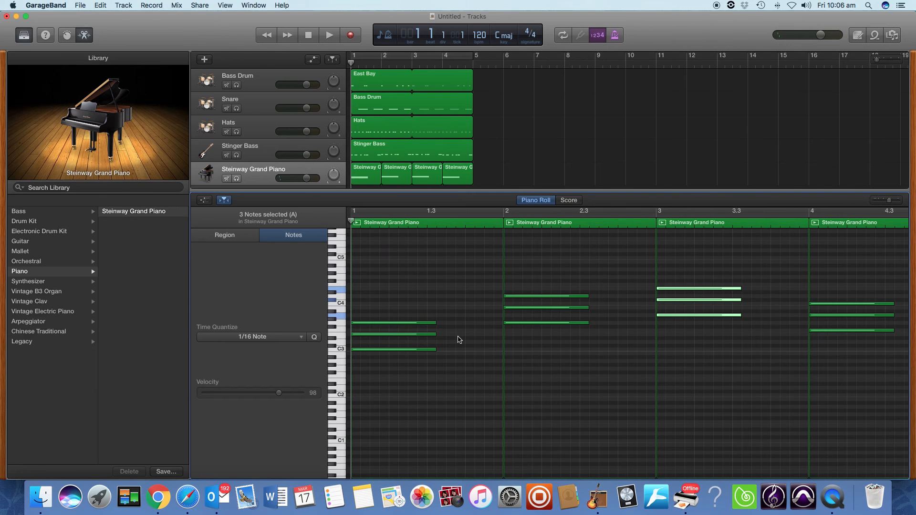
{"action": "key", "text": "space"}
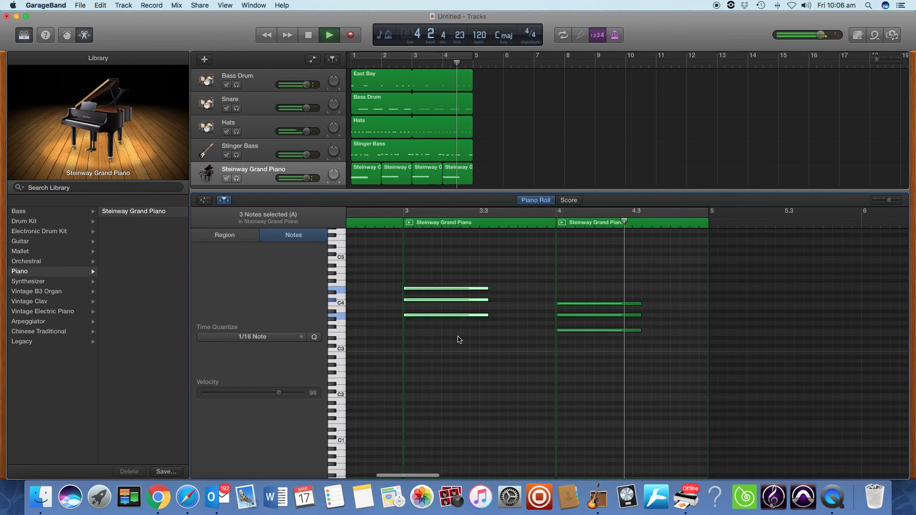
{"action": "key", "text": "space"}
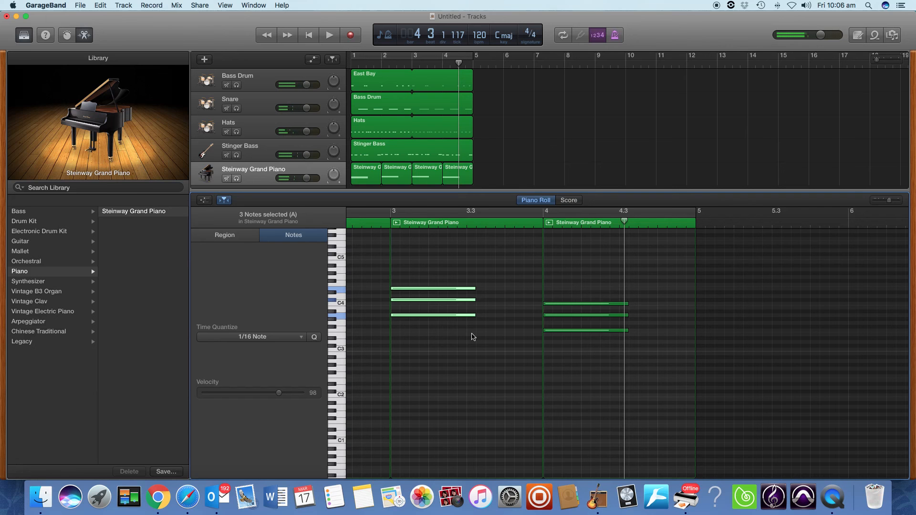
- Lower the middle note of the bar 3 piano chord by a semitone to C4, making it A minor
{"action": "left_click", "coordinate": [456, 333]}
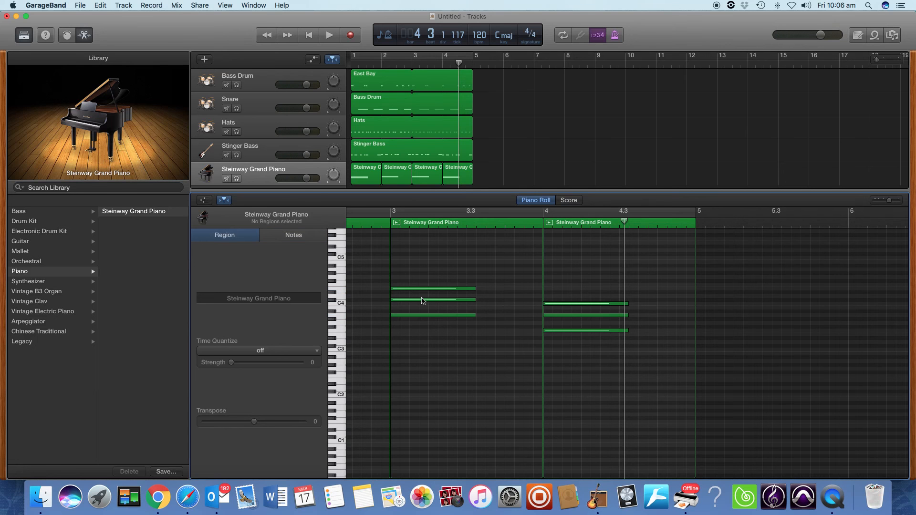
{"action": "scroll", "coordinate": [475, 318], "scroll_direction": "left", "scroll_amount": 5}
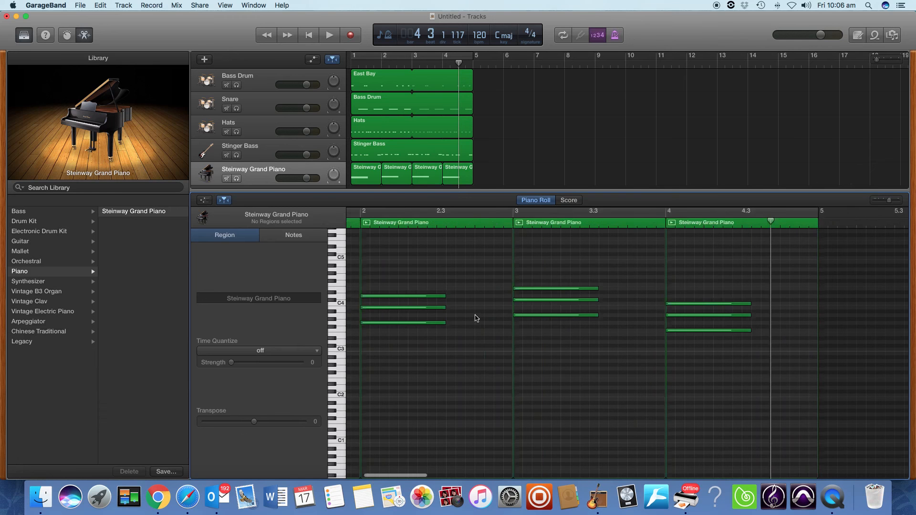
{"action": "scroll", "coordinate": [474, 317], "scroll_direction": "left", "scroll_amount": 5}
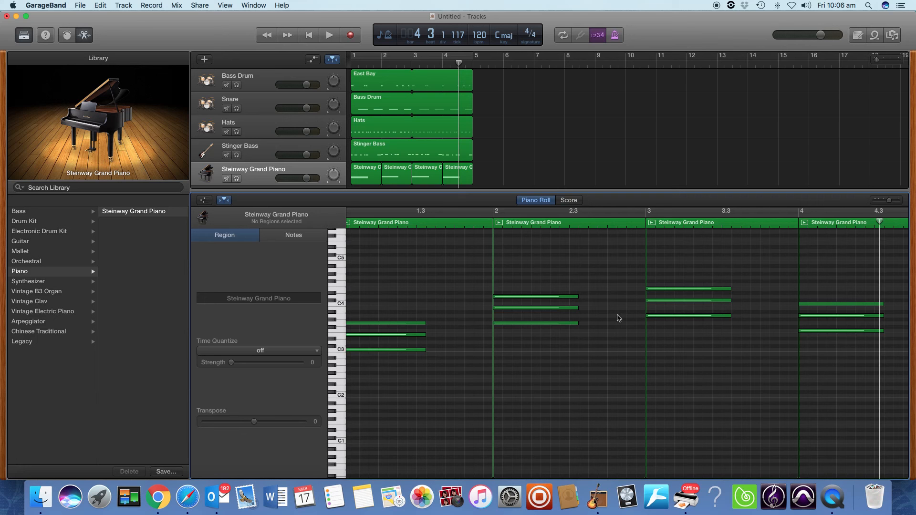
{"action": "left_click", "coordinate": [681, 300]}
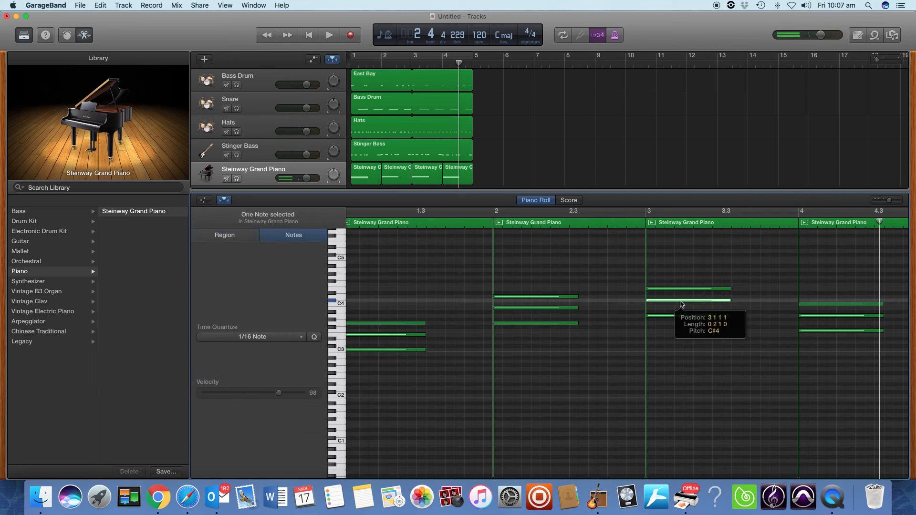
{"action": "left_click_drag", "start_coordinate": [680, 302], "coordinate": [699, 306]}
{"action": "left_click", "coordinate": [681, 303]}
- Play the arrangement from the start to hear the corrected bar 3 chord, and return the playhead to bar 1
{"action": "key", "text": "Return"}
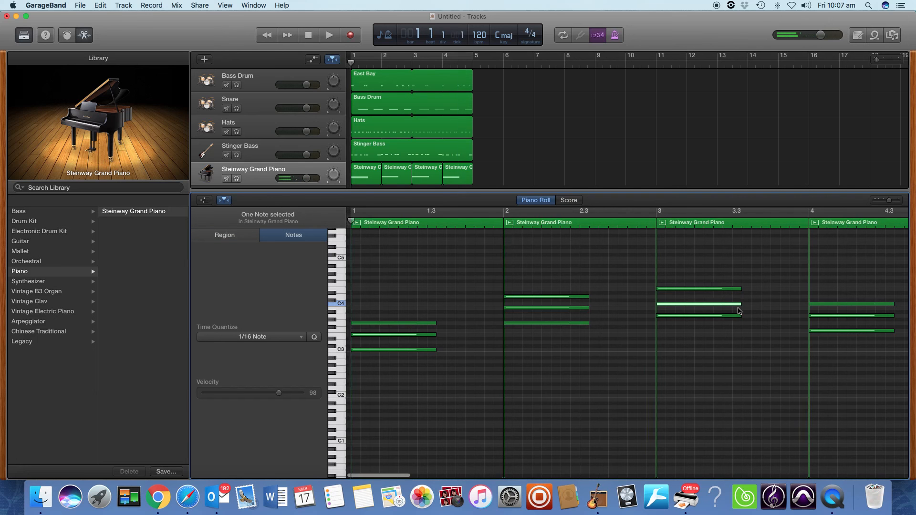
{"action": "key", "text": "space"}
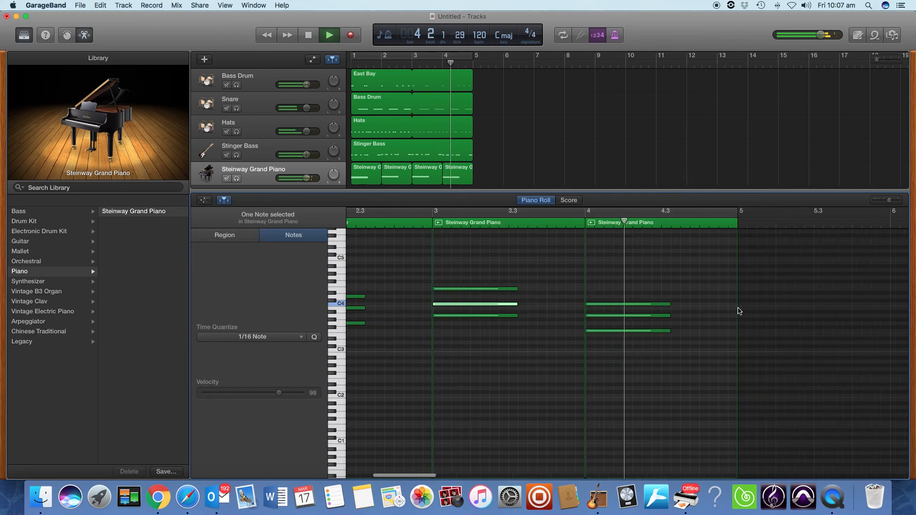
{"action": "key", "text": "space"}
{"action": "key", "text": "Return"}
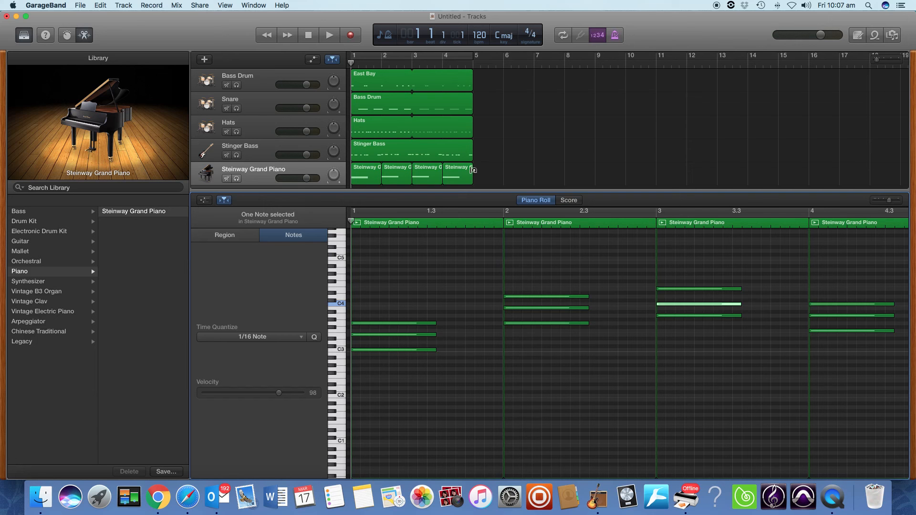
- Join the four Steinway Grand Piano regions in bars 1 to 4 into a single region
{"action": "mouse_move", "coordinate": [473, 170]}
{"action": "left_mouse_down"}
{"action": "mouse_move", "coordinate": [625, 181]}
{"action": "mouse_move", "coordinate": [619, 166]}
{"action": "mouse_move", "coordinate": [476, 161]}
{"action": "left_mouse_up"}
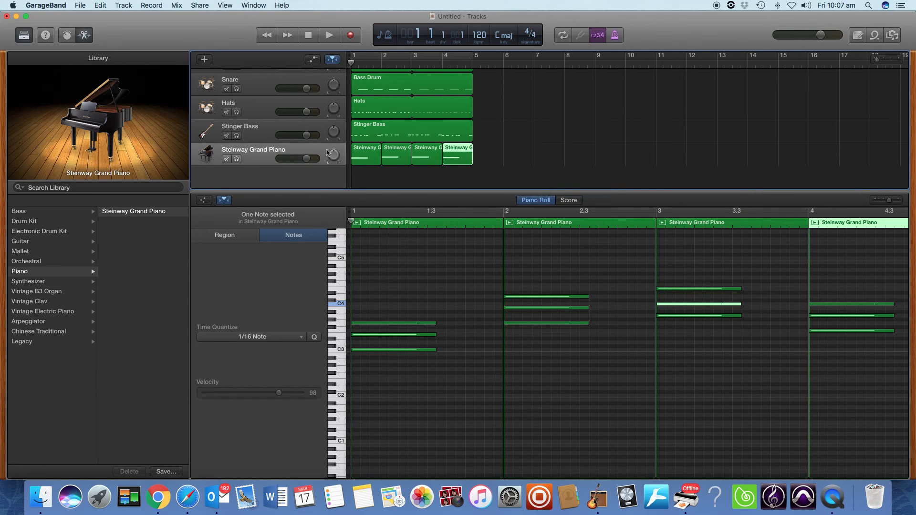
{"action": "left_click", "coordinate": [489, 152]}
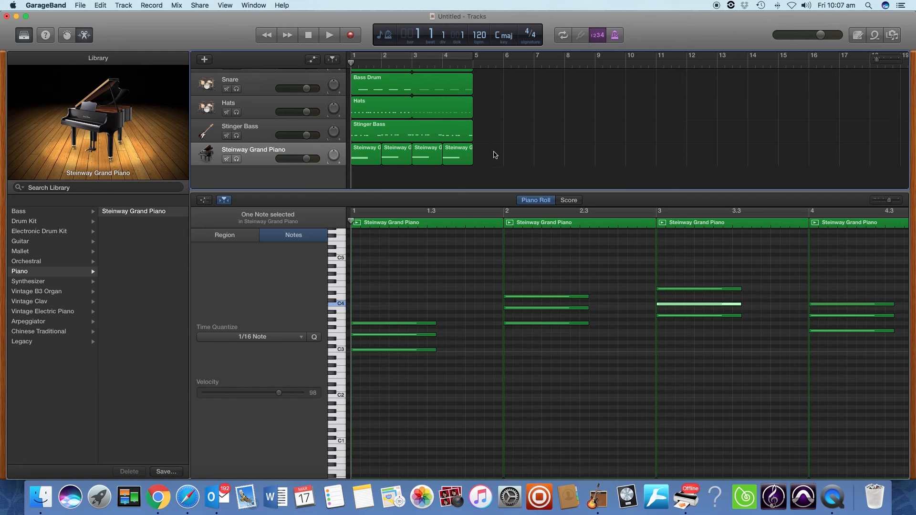
{"action": "left_click_drag", "start_coordinate": [494, 154], "coordinate": [371, 158]}
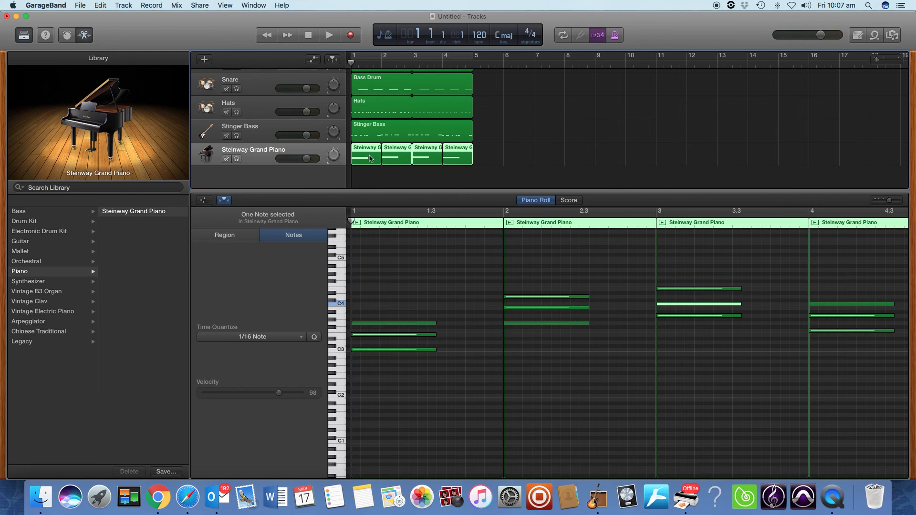
{"action": "left_click", "coordinate": [98, 5]}
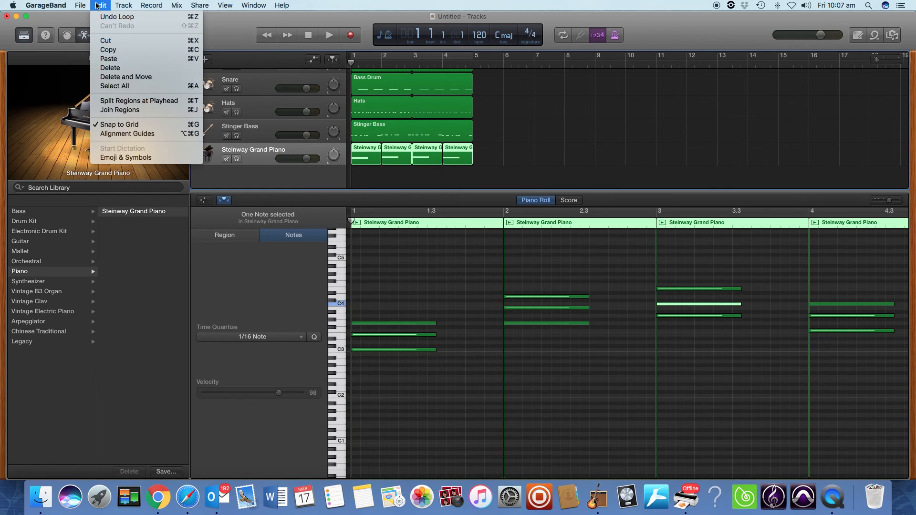
{"action": "left_click", "coordinate": [121, 110]}
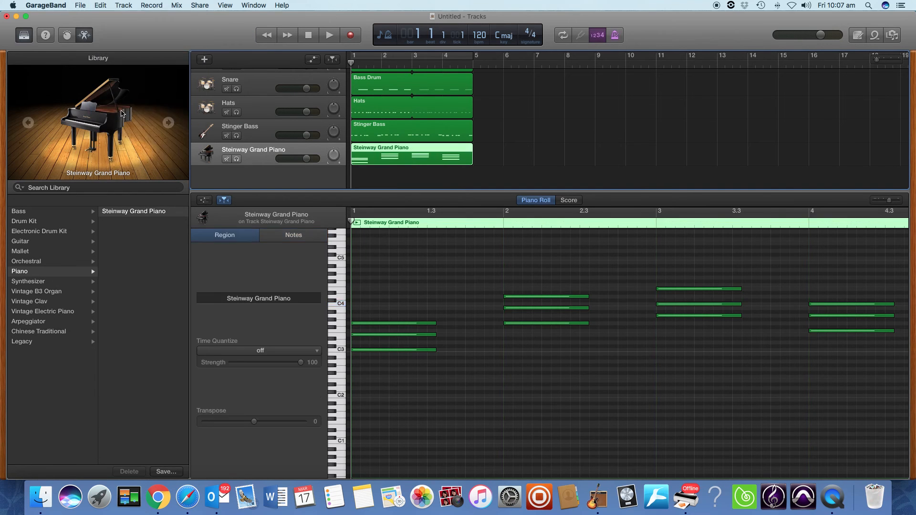
- Select the regions on all tracks and loop them together up to the start of bar 17
{"action": "left_click", "coordinate": [533, 128]}
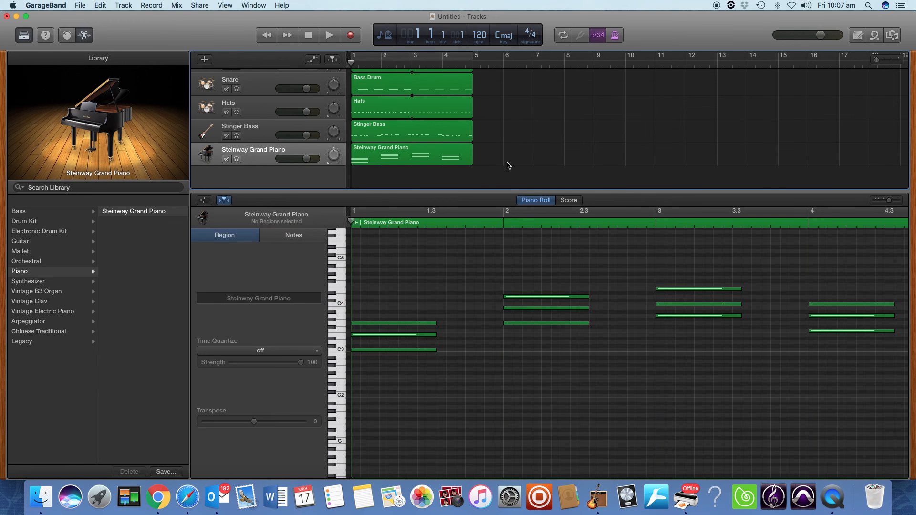
{"action": "scroll", "coordinate": [508, 158], "scroll_direction": "up", "scroll_amount": 1}
{"action": "key", "text": "super+a"}
{"action": "scroll", "coordinate": [491, 77], "scroll_direction": "up", "scroll_amount": 1}
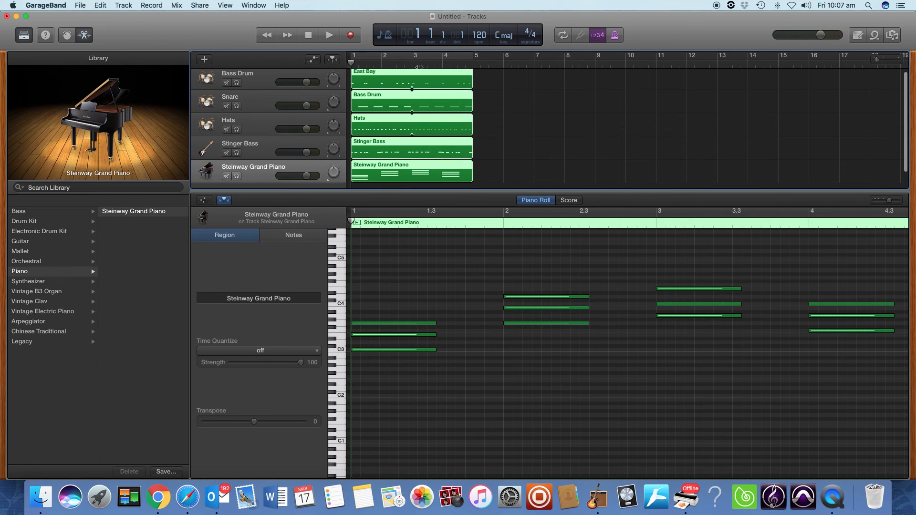
{"action": "left_click_drag", "start_coordinate": [474, 74], "coordinate": [839, 80]}
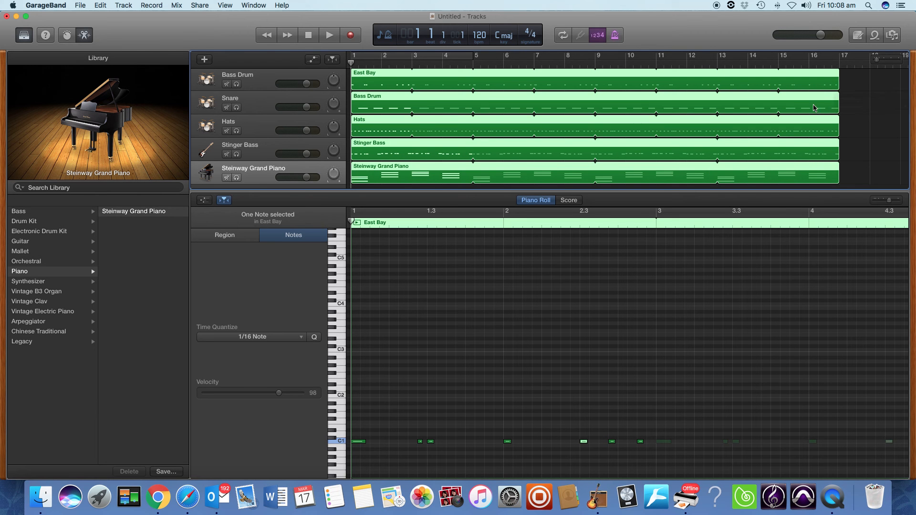